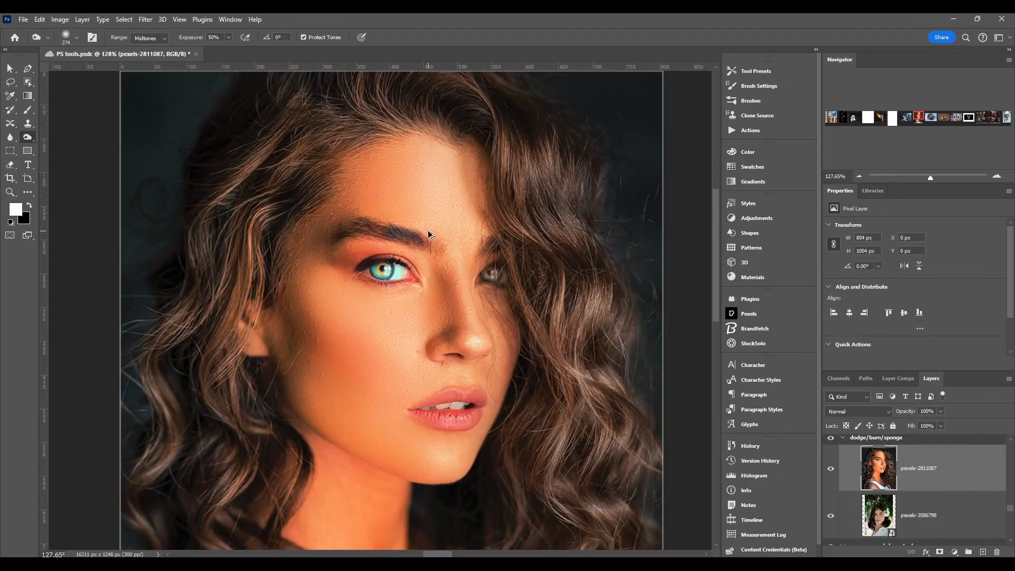
Reduce the Burn brush's diameter from the on-canvas brush preview, trying about 126 px with 81% hardness.
{"action": "right_click", "coordinate": [428, 232], "text": "alt"}
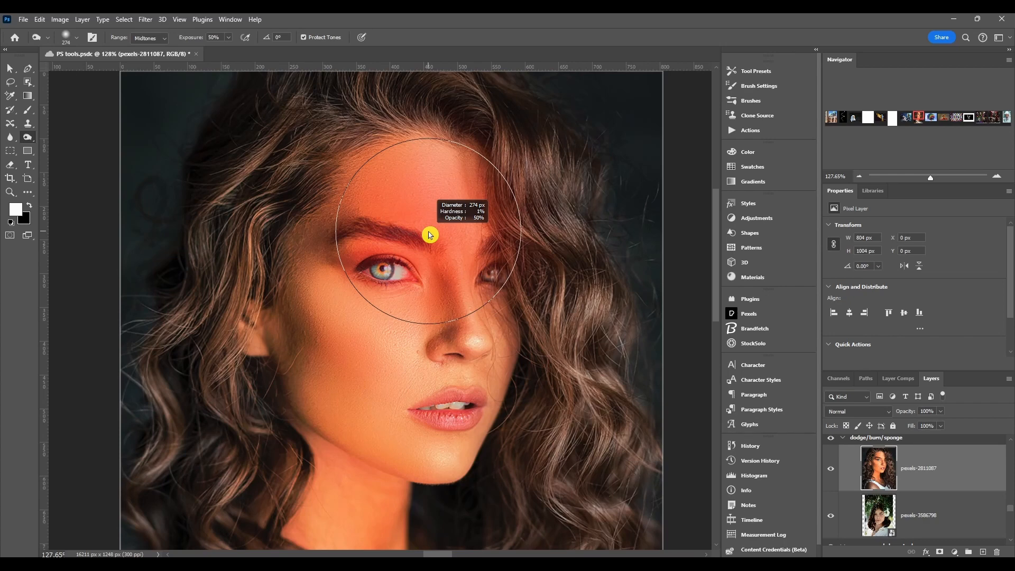
{"action": "mouse_move", "coordinate": [429, 234]}
{"action": "left_mouse_down"}
{"action": "mouse_move", "coordinate": [366, 236]}
{"action": "mouse_move", "coordinate": [430, 237]}
{"action": "mouse_move", "coordinate": [417, 243]}
{"action": "mouse_move", "coordinate": [351, 235]}
{"action": "mouse_move", "coordinate": [388, 240]}
{"action": "mouse_move", "coordinate": [370, 233]}
{"action": "mouse_move", "coordinate": [377, 238]}
{"action": "mouse_move", "coordinate": [371, 175]}
{"action": "mouse_move", "coordinate": [361, 274]}
{"action": "left_mouse_up"}
{"action": "left_click_drag", "start_coordinate": [357, 317], "coordinate": [352, 364]}
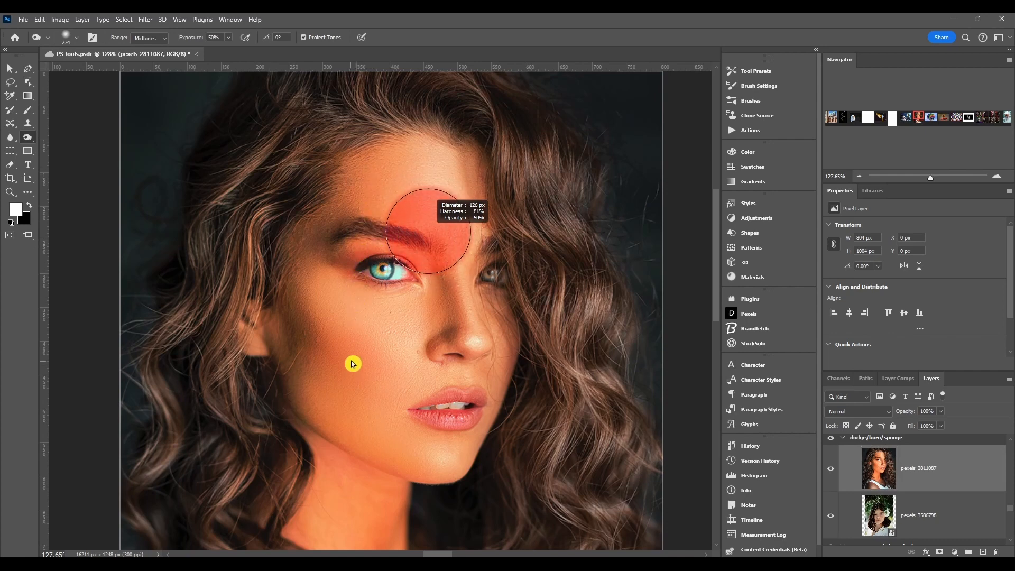
{"action": "mouse_move", "coordinate": [371, 283]}
{"action": "left_mouse_down"}
{"action": "mouse_move", "coordinate": [376, 222]}
{"action": "mouse_move", "coordinate": [387, 204]}
{"action": "mouse_move", "coordinate": [417, 213]}
{"action": "mouse_move", "coordinate": [357, 195]}
{"action": "mouse_move", "coordinate": [405, 202]}
{"action": "mouse_move", "coordinate": [392, 172]}
{"action": "mouse_move", "coordinate": [444, 212]}
{"action": "mouse_move", "coordinate": [439, 190]}
{"action": "mouse_move", "coordinate": [407, 206]}
{"action": "mouse_move", "coordinate": [425, 222]}
{"action": "mouse_move", "coordinate": [336, 222]}
{"action": "mouse_move", "coordinate": [326, 277]}
{"action": "mouse_move", "coordinate": [354, 344]}
{"action": "mouse_move", "coordinate": [354, 259]}
{"action": "left_mouse_up"}
Burn the midtones on the woman's cheek below the eye with a small brush at 50% exposure, and undo the stroke.
{"action": "scroll", "coordinate": [385, 214], "scroll_direction": "down", "scroll_amount": 2}
{"action": "mouse_move", "coordinate": [351, 307]}
{"action": "left_mouse_down"}
{"action": "mouse_move", "coordinate": [350, 286]}
{"action": "mouse_move", "coordinate": [386, 310]}
{"action": "mouse_move", "coordinate": [372, 294]}
{"action": "mouse_move", "coordinate": [387, 320]}
{"action": "mouse_move", "coordinate": [440, 315]}
{"action": "mouse_move", "coordinate": [418, 282]}
{"action": "left_mouse_up"}
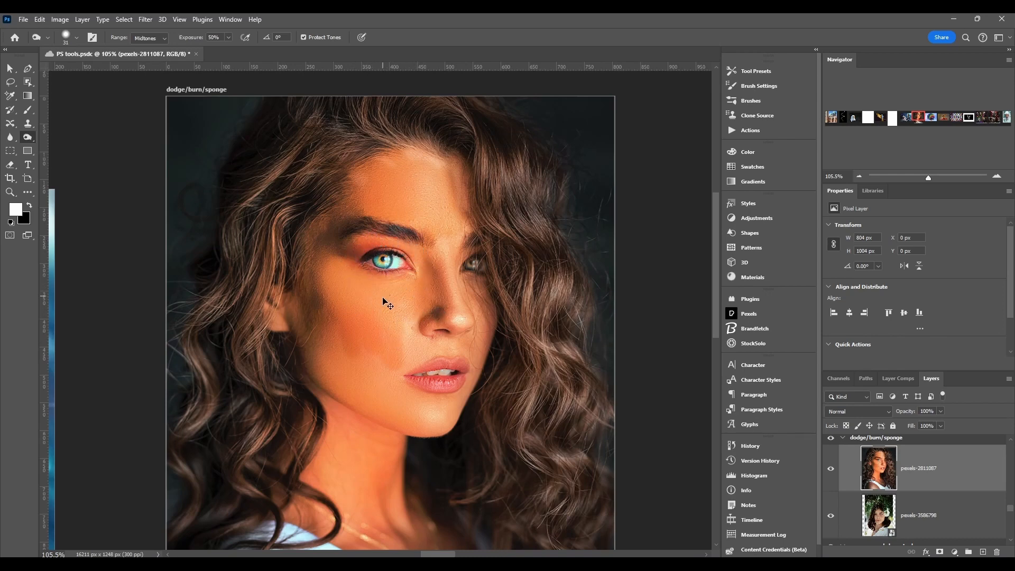
{"action": "key", "text": "ctrl+z"}
Adjust the brush size to 41 px, burn around the nose and cheek, and undo the burning.
{"action": "mouse_move", "coordinate": [375, 200]}
{"action": "left_mouse_down"}
{"action": "mouse_move", "coordinate": [443, 204]}
{"action": "mouse_move", "coordinate": [422, 188]}
{"action": "mouse_move", "coordinate": [374, 193]}
{"action": "mouse_move", "coordinate": [374, 206]}
{"action": "mouse_move", "coordinate": [334, 229]}
{"action": "mouse_move", "coordinate": [327, 350]}
{"action": "mouse_move", "coordinate": [397, 400]}
{"action": "mouse_move", "coordinate": [394, 349]}
{"action": "mouse_move", "coordinate": [345, 307]}
{"action": "mouse_move", "coordinate": [419, 327]}
{"action": "mouse_move", "coordinate": [421, 317]}
{"action": "mouse_move", "coordinate": [446, 319]}
{"action": "mouse_move", "coordinate": [455, 331]}
{"action": "mouse_move", "coordinate": [441, 289]}
{"action": "mouse_move", "coordinate": [443, 222]}
{"action": "mouse_move", "coordinate": [468, 375]}
{"action": "mouse_move", "coordinate": [460, 349]}
{"action": "mouse_move", "coordinate": [467, 340]}
{"action": "mouse_move", "coordinate": [472, 344]}
{"action": "left_mouse_up"}
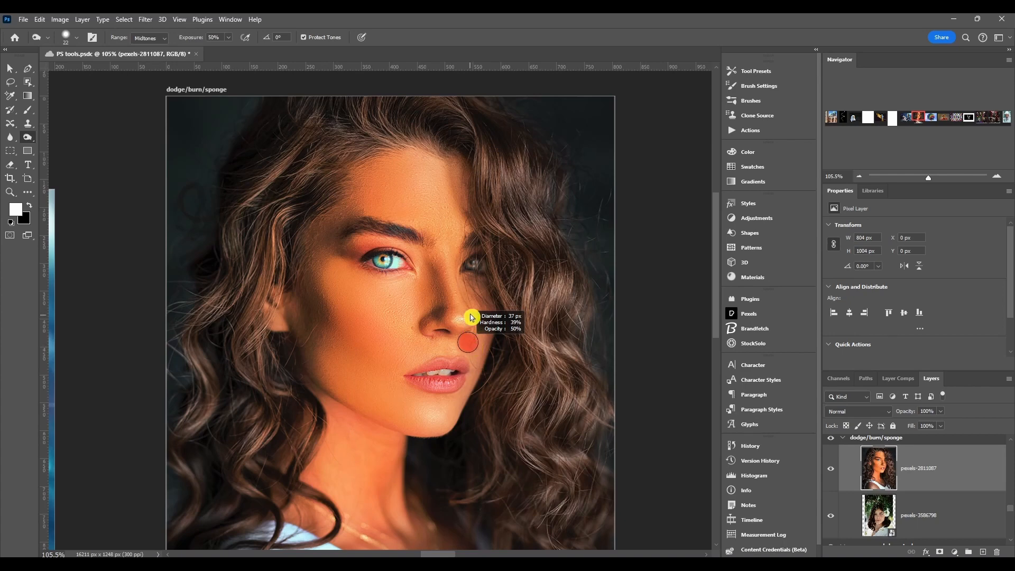
{"action": "left_click_drag", "start_coordinate": [472, 269], "coordinate": [471, 264]}
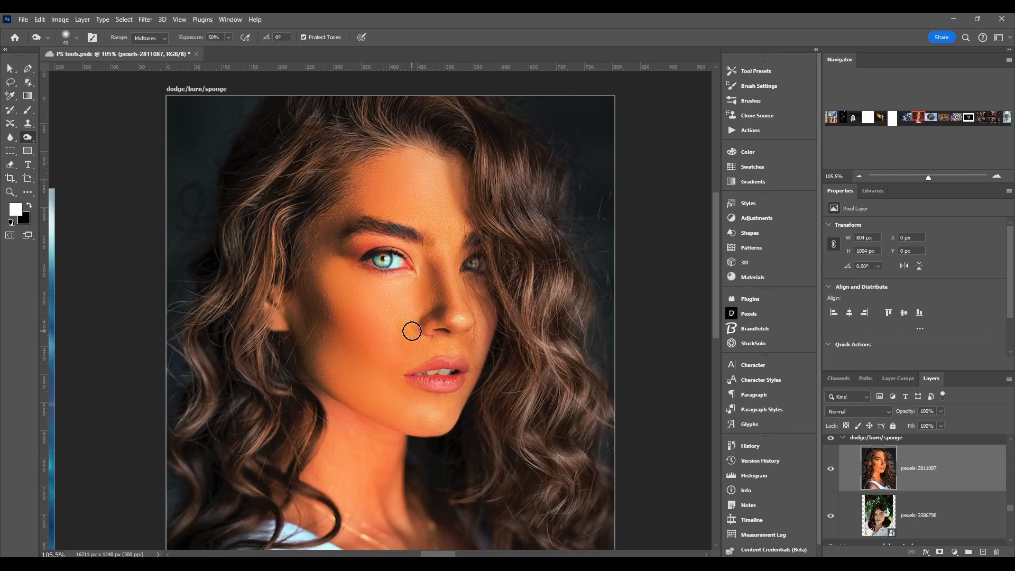
{"action": "left_click_drag", "start_coordinate": [412, 331], "coordinate": [442, 273]}
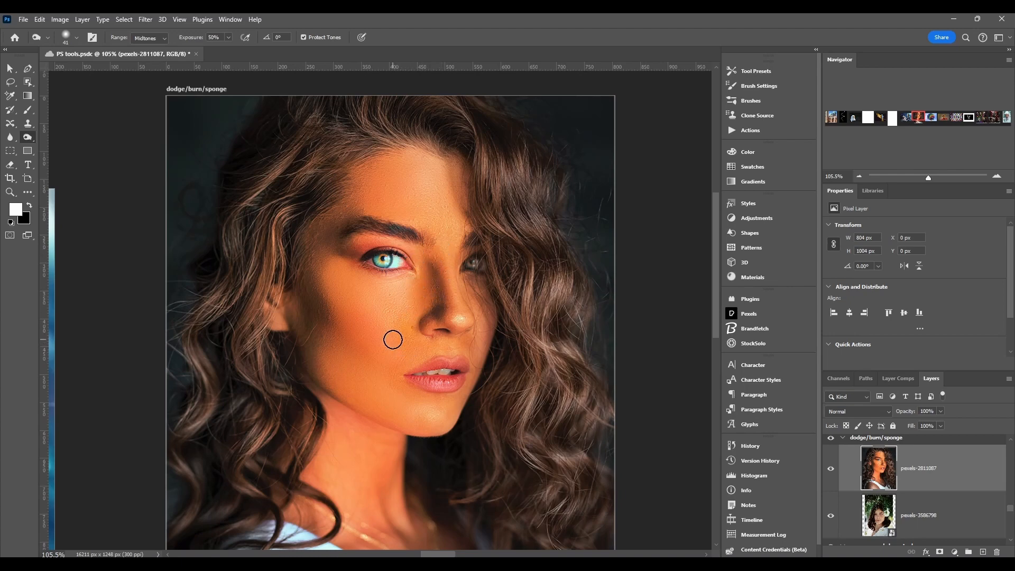
{"action": "key", "text": "ctrl+z"}
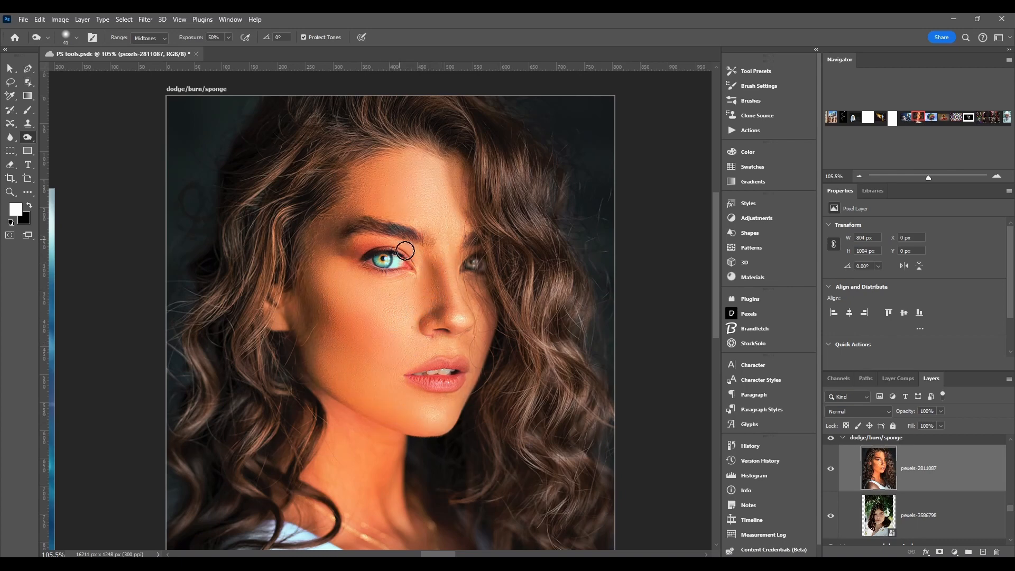
Hide the pexels-2811087 layer and make the pexels-3586798 portrait the layer to work on.
{"action": "left_click", "coordinate": [830, 467]}
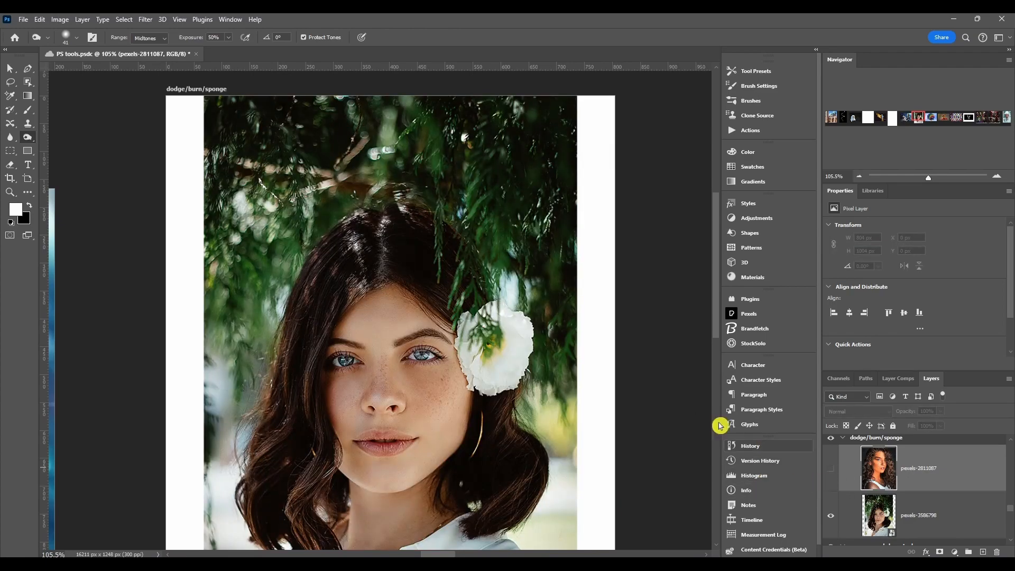
{"action": "scroll", "coordinate": [518, 368], "scroll_direction": "down", "scroll_amount": 3}
{"action": "scroll", "coordinate": [517, 367], "scroll_direction": "up", "scroll_amount": 4}
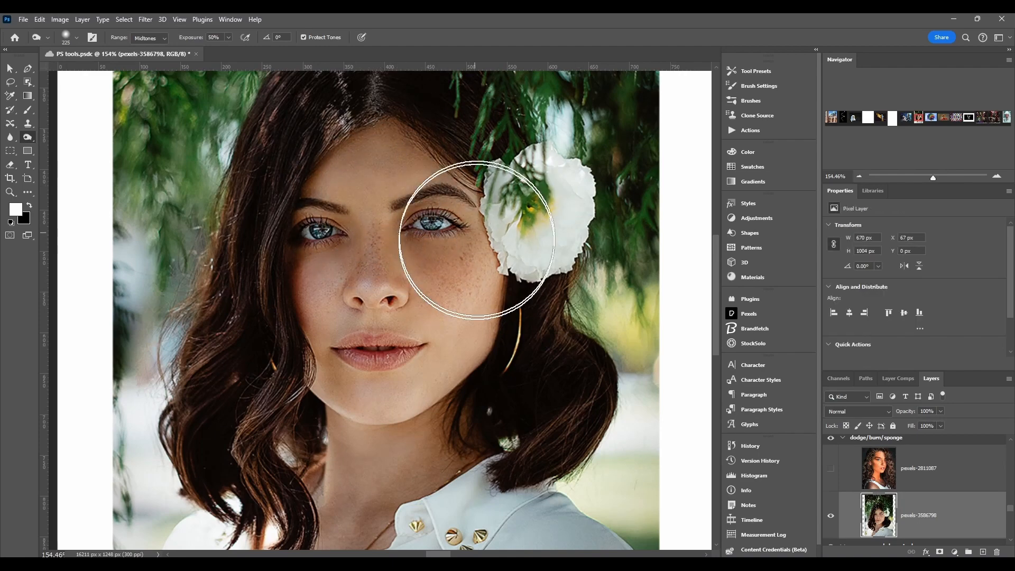
Try burning the whole face's midtones on the pexels-3586798 layer with a soft 225 px brush at 50% exposure.
{"action": "mouse_move", "coordinate": [476, 215]}
{"action": "left_mouse_down"}
{"action": "mouse_move", "coordinate": [407, 328]}
{"action": "mouse_move", "coordinate": [340, 317]}
{"action": "left_mouse_up"}
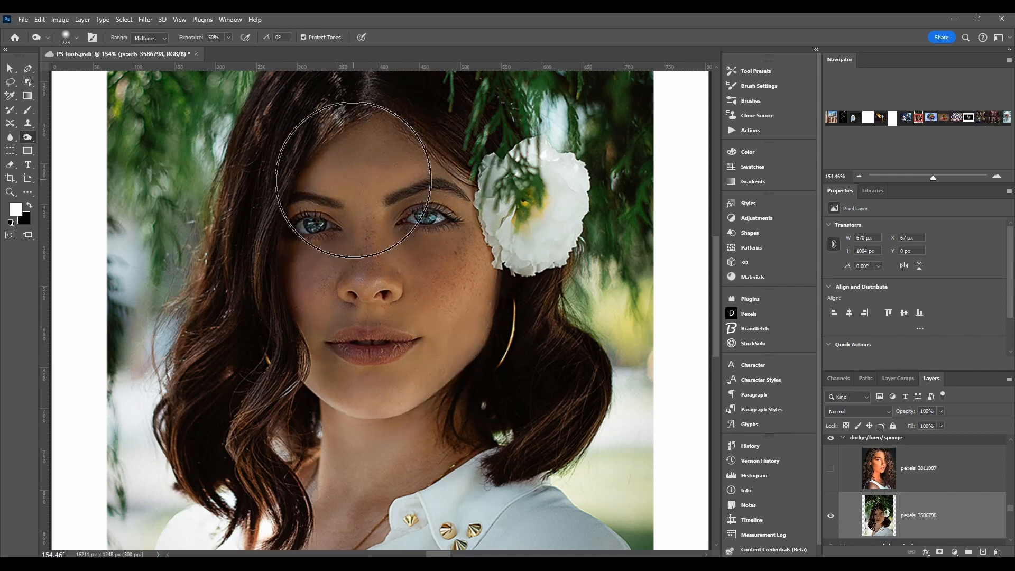
{"action": "mouse_move", "coordinate": [384, 177]}
{"action": "left_mouse_down"}
{"action": "mouse_move", "coordinate": [416, 309]}
{"action": "mouse_move", "coordinate": [335, 326]}
{"action": "mouse_move", "coordinate": [326, 204]}
{"action": "mouse_move", "coordinate": [330, 314]}
{"action": "left_mouse_up"}
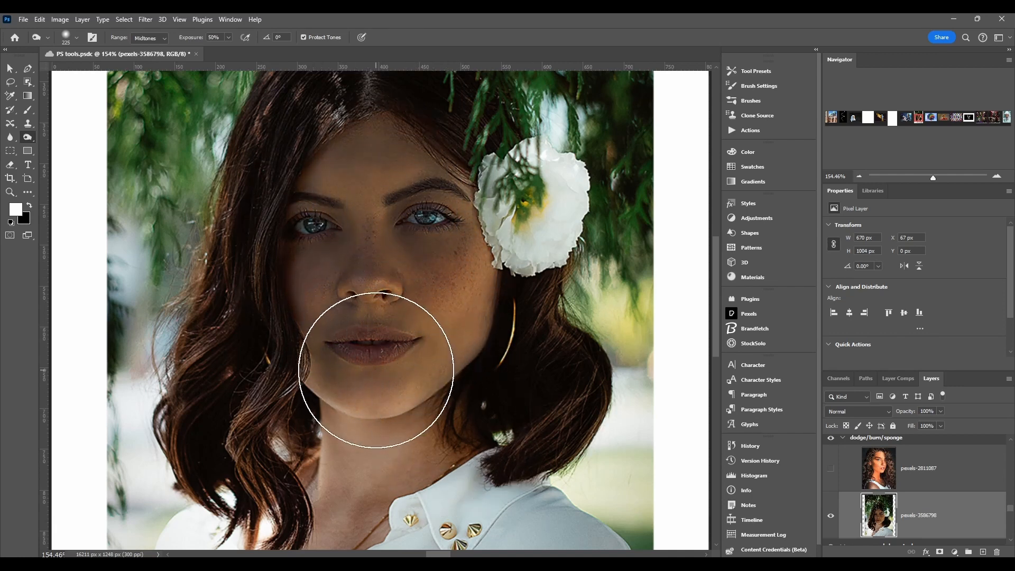
{"action": "mouse_move", "coordinate": [374, 351]}
{"action": "left_mouse_down"}
{"action": "mouse_move", "coordinate": [469, 216]}
{"action": "mouse_move", "coordinate": [379, 214]}
{"action": "mouse_move", "coordinate": [377, 284]}
{"action": "mouse_move", "coordinate": [363, 195]}
{"action": "left_mouse_up"}
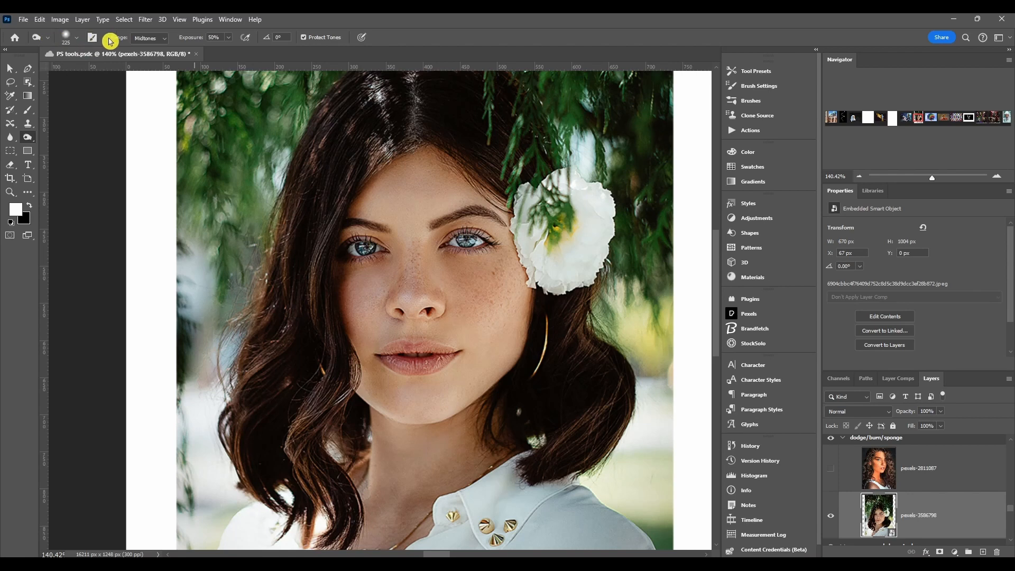
Examine the Burn tool's presets, its brush tip options and the detailed brush settings.
{"action": "left_click", "coordinate": [47, 39]}
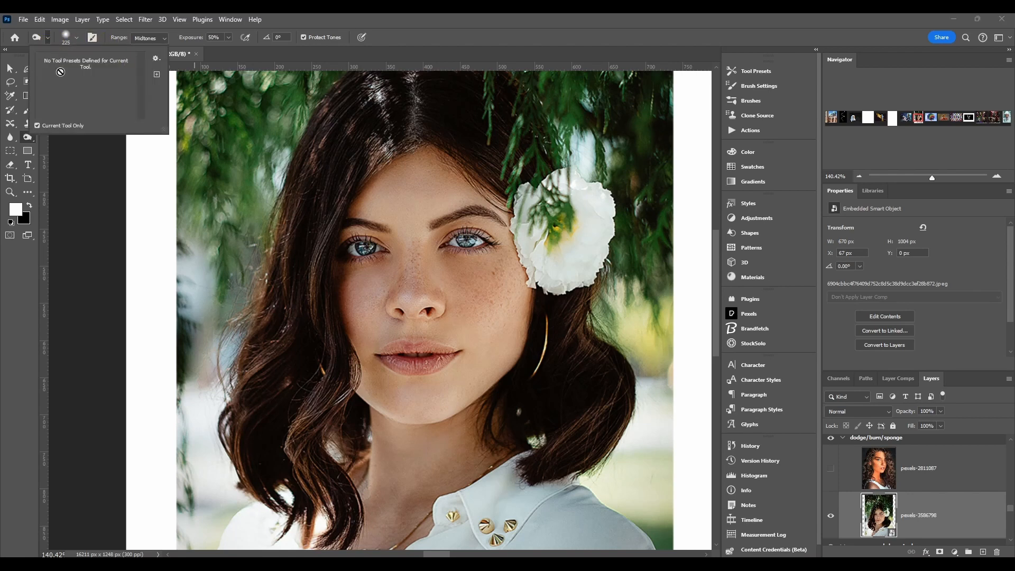
{"action": "left_click", "coordinate": [50, 37]}
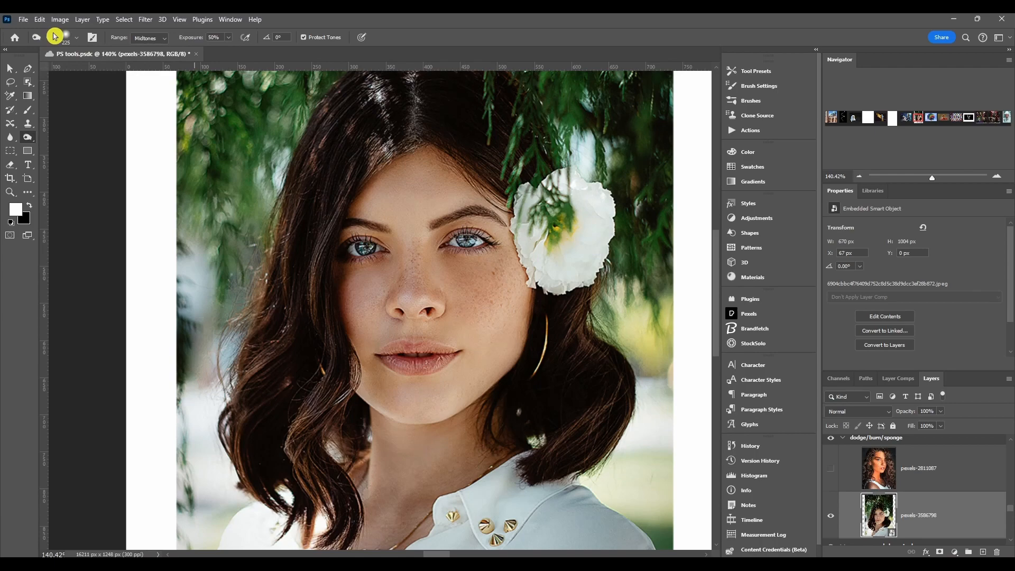
{"action": "left_click", "coordinate": [79, 40]}
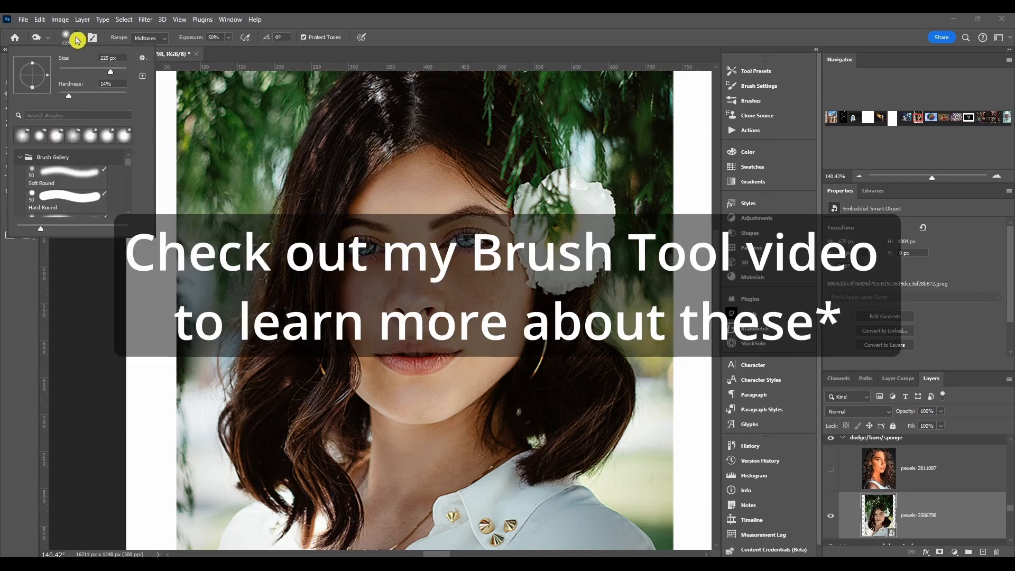
{"action": "left_click", "coordinate": [80, 41]}
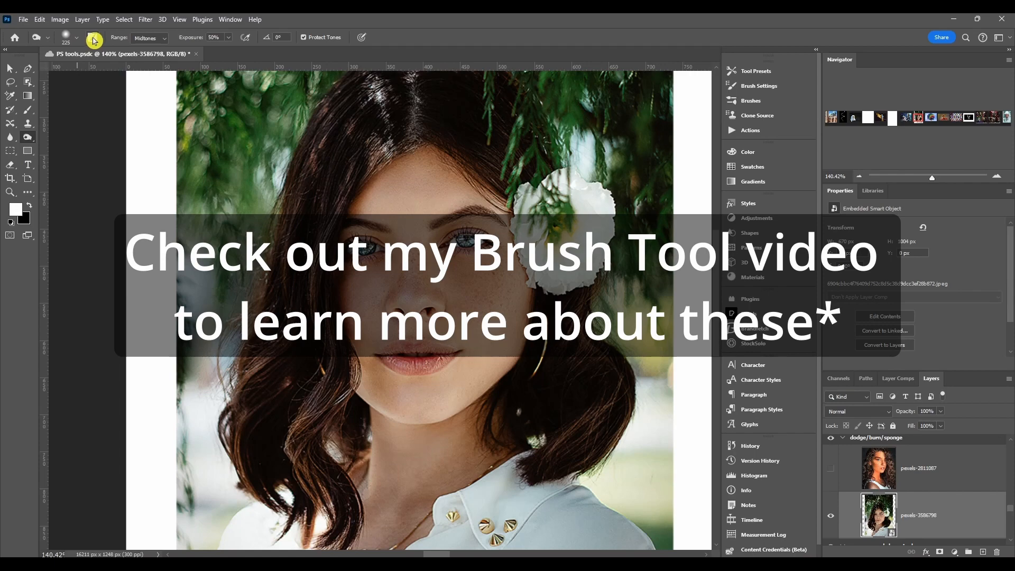
{"action": "left_click", "coordinate": [94, 39]}
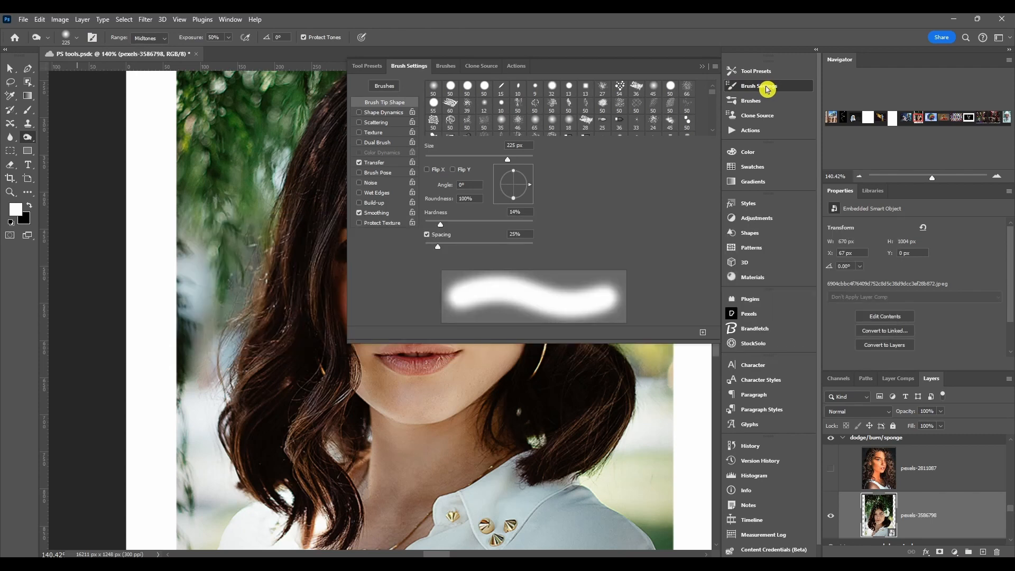
{"action": "left_click", "coordinate": [767, 88]}
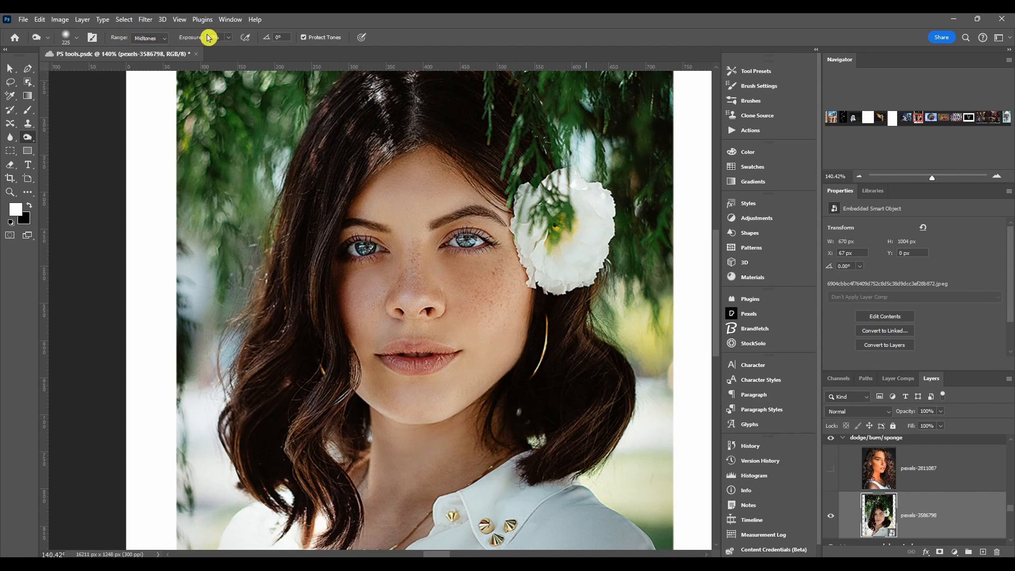
Set the burn range to Shadows, burn across the face and hair, and undo the stroke.
{"action": "left_click", "coordinate": [156, 40]}
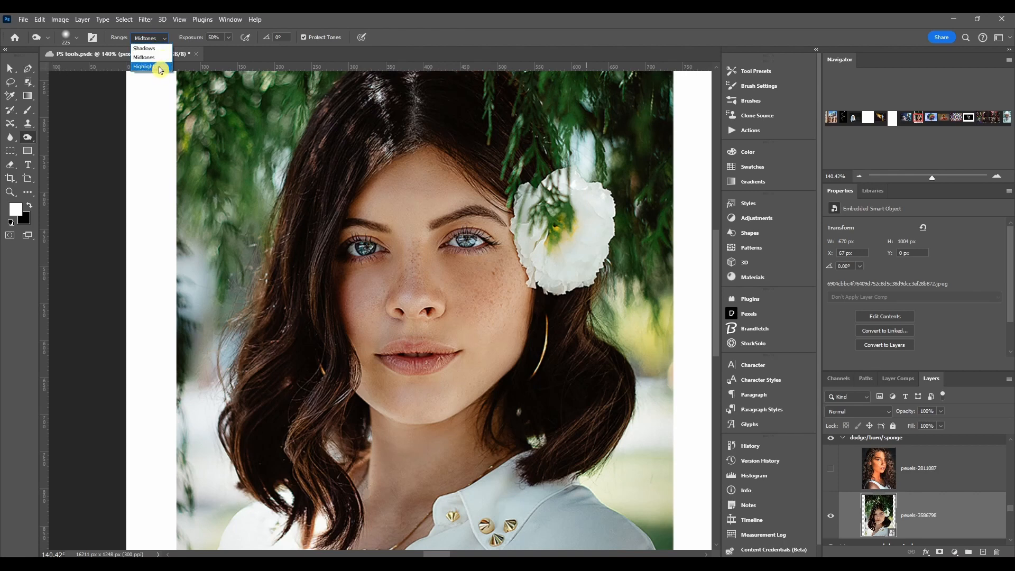
{"action": "left_click", "coordinate": [154, 48]}
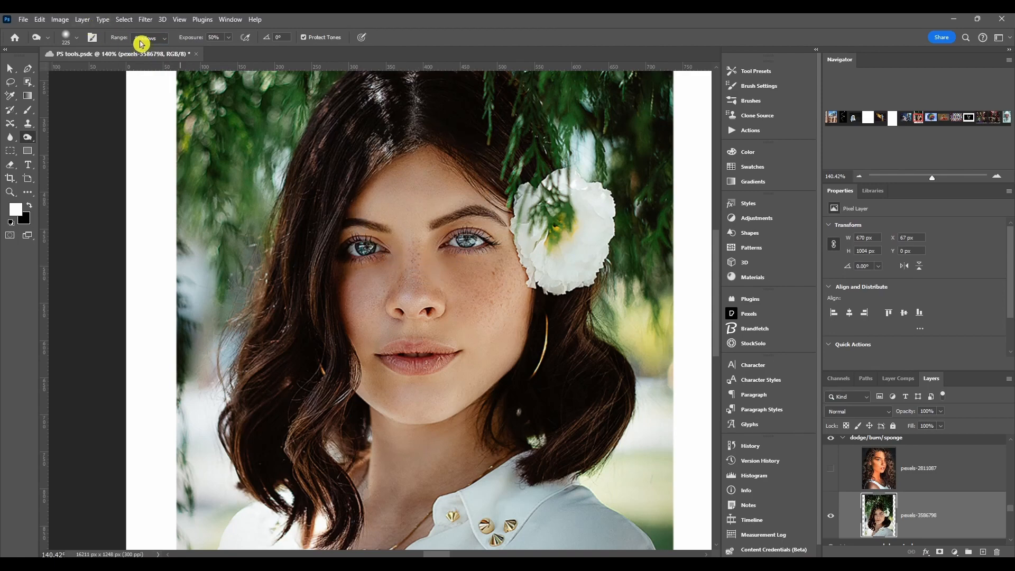
{"action": "mouse_move", "coordinate": [396, 176]}
{"action": "left_mouse_down"}
{"action": "mouse_move", "coordinate": [419, 204]}
{"action": "mouse_move", "coordinate": [453, 295]}
{"action": "mouse_move", "coordinate": [454, 425]}
{"action": "mouse_move", "coordinate": [438, 417]}
{"action": "mouse_move", "coordinate": [338, 169]}
{"action": "mouse_move", "coordinate": [526, 148]}
{"action": "mouse_move", "coordinate": [552, 450]}
{"action": "mouse_move", "coordinate": [528, 174]}
{"action": "mouse_move", "coordinate": [394, 284]}
{"action": "mouse_move", "coordinate": [385, 340]}
{"action": "mouse_move", "coordinate": [529, 440]}
{"action": "left_mouse_up"}
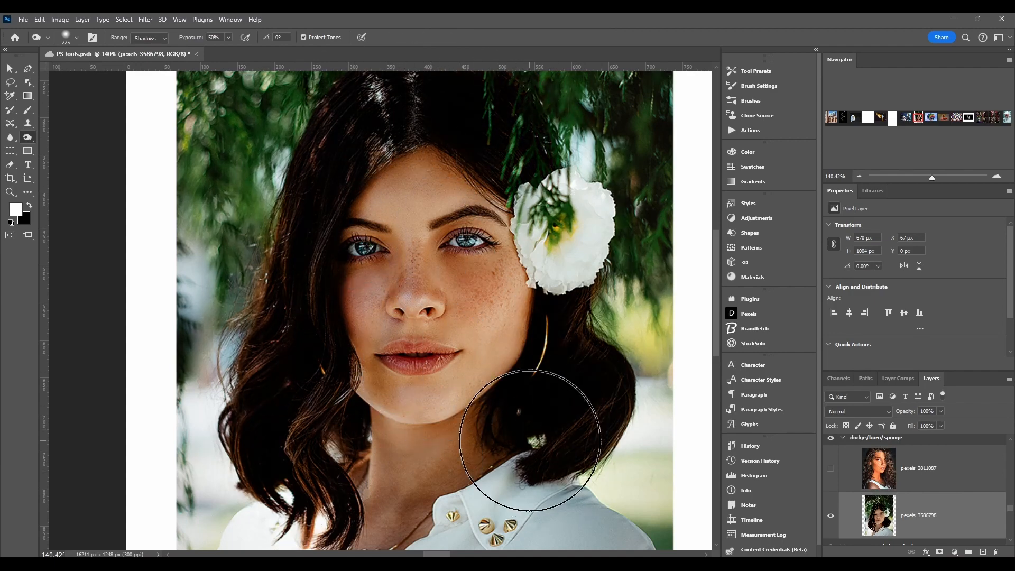
{"action": "key", "text": "ctrl+z"}
Set the burn range to Midtones, burn over the hair and face, and undo the stroke.
{"action": "left_click", "coordinate": [158, 39]}
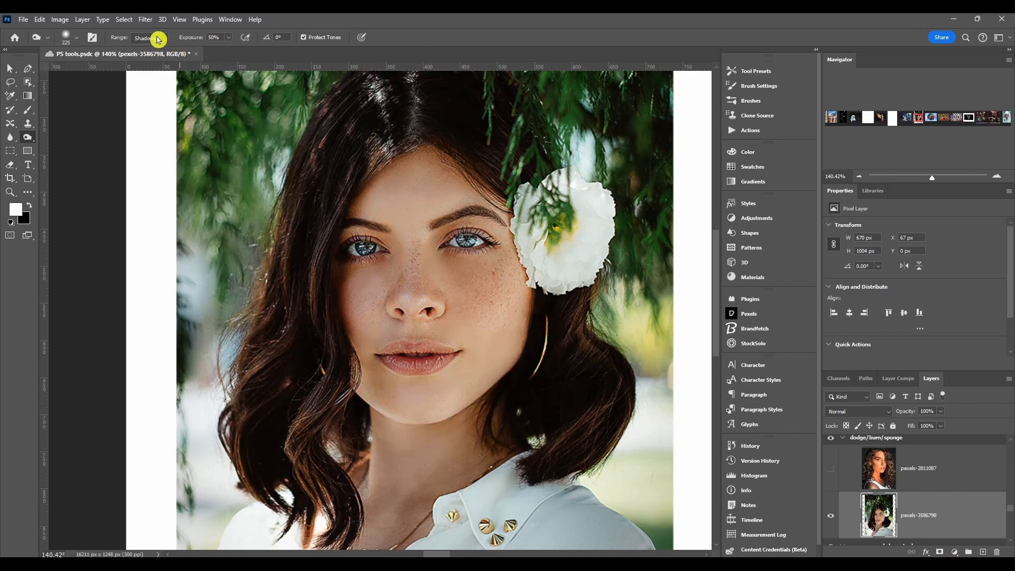
{"action": "left_click", "coordinate": [148, 53]}
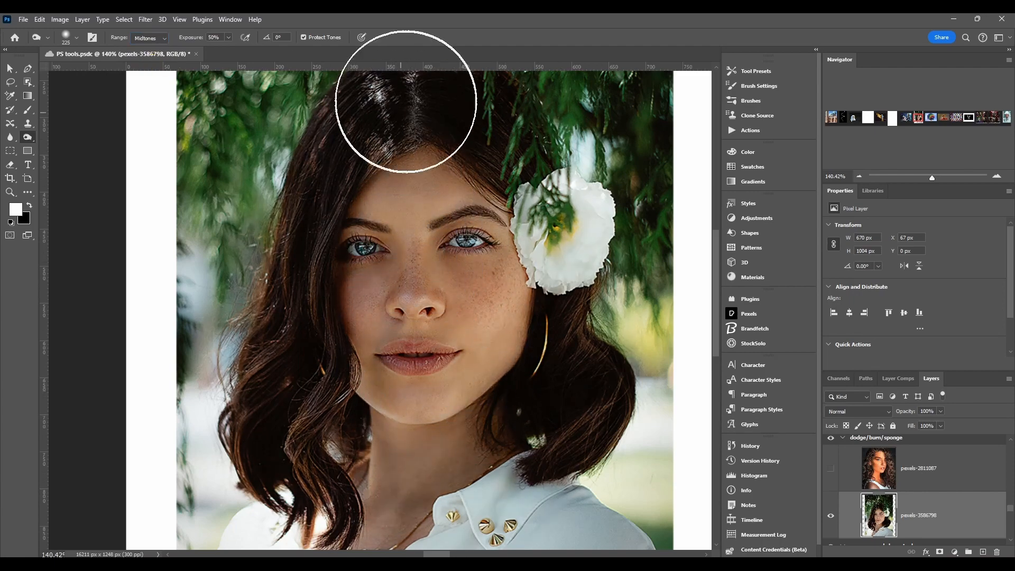
{"action": "mouse_move", "coordinate": [406, 102]}
{"action": "left_mouse_down"}
{"action": "mouse_move", "coordinate": [288, 328]}
{"action": "mouse_move", "coordinate": [529, 318]}
{"action": "mouse_move", "coordinate": [492, 101]}
{"action": "mouse_move", "coordinate": [318, 301]}
{"action": "left_mouse_up"}
{"action": "key", "text": "ctrl+z"}
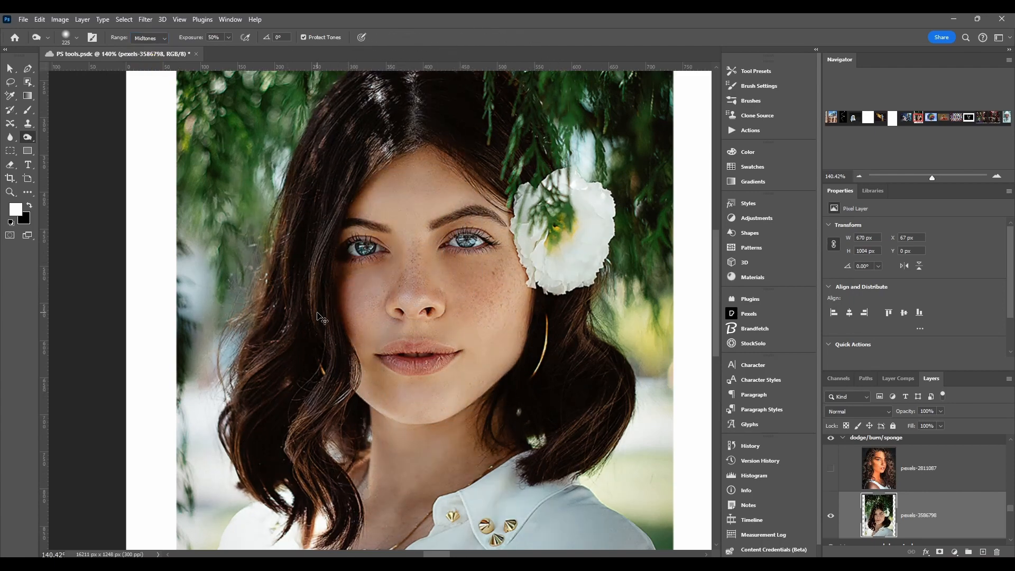
Burn the face and white flower with the range set to Highlights, and return the range to Midtones.
{"action": "left_click", "coordinate": [145, 37]}
{"action": "left_click", "coordinate": [161, 72]}
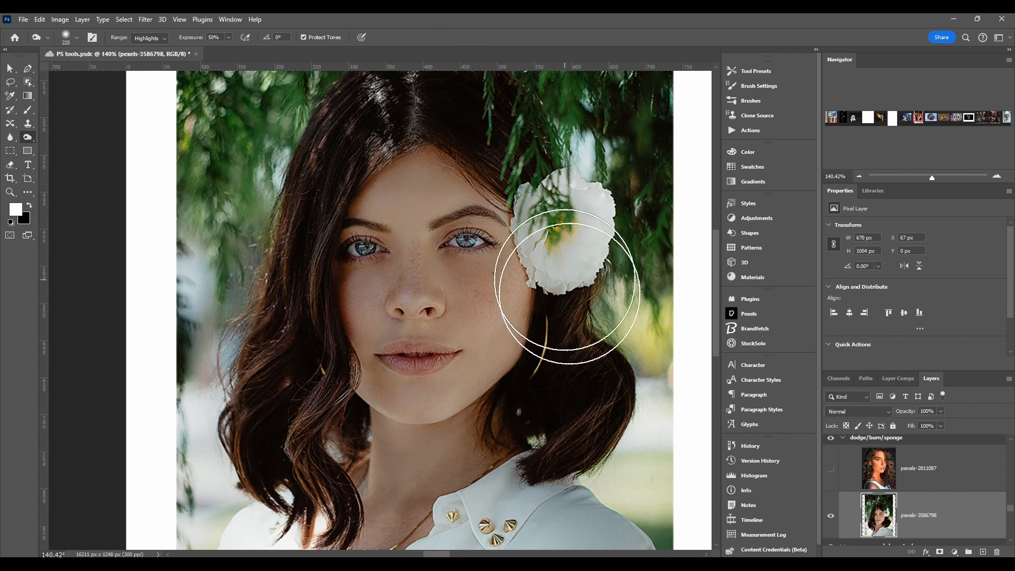
{"action": "left_click", "coordinate": [149, 38]}
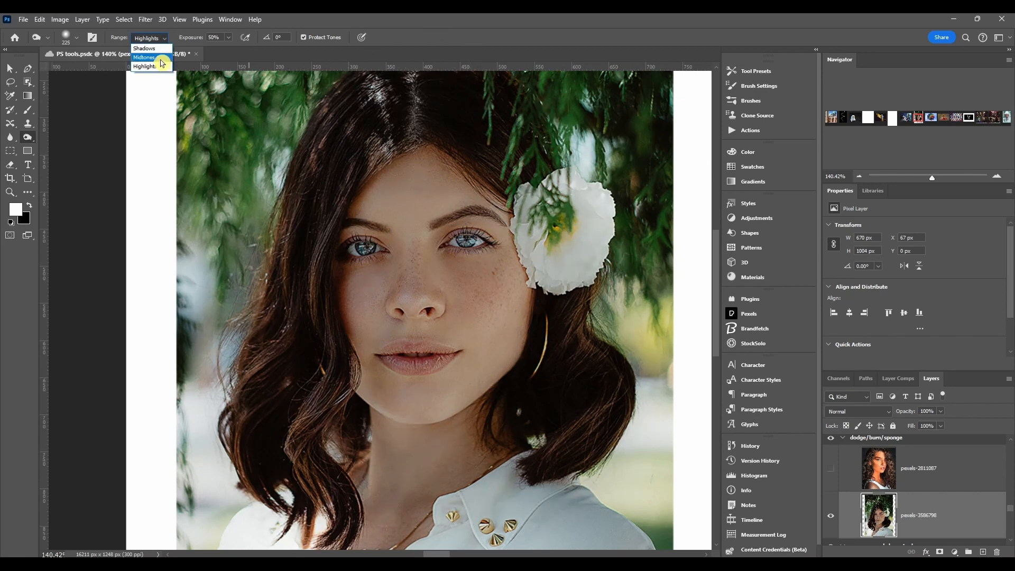
{"action": "left_click", "coordinate": [161, 58]}
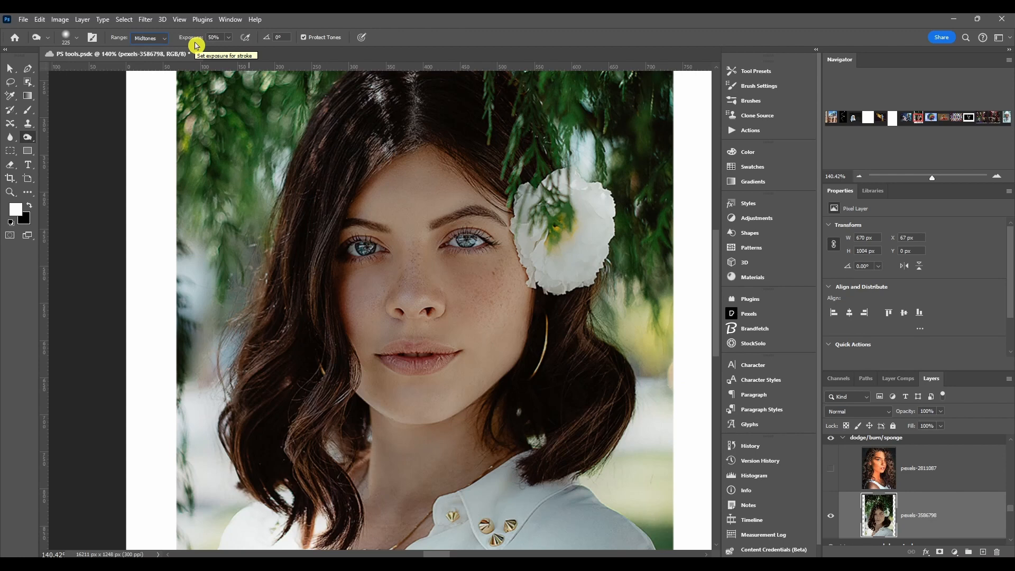
Set the exposure to 100%, burn across the face and flower, and undo the stroke.
{"action": "left_click_drag", "start_coordinate": [206, 44], "coordinate": [201, 41]}
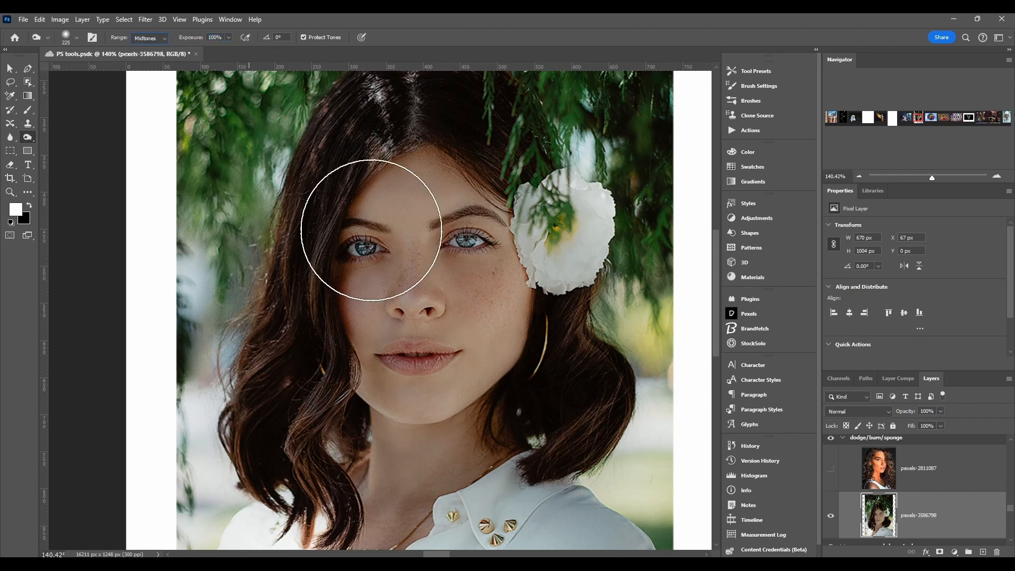
{"action": "mouse_move", "coordinate": [374, 243]}
{"action": "left_mouse_down"}
{"action": "mouse_move", "coordinate": [397, 199]}
{"action": "mouse_move", "coordinate": [421, 358]}
{"action": "mouse_move", "coordinate": [393, 314]}
{"action": "mouse_move", "coordinate": [544, 312]}
{"action": "left_mouse_up"}
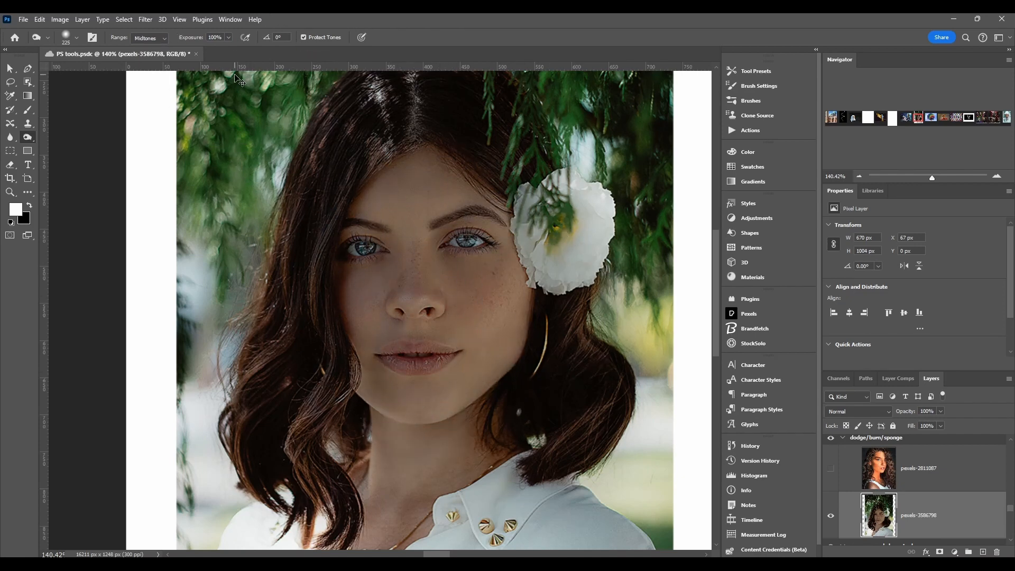
{"action": "key", "text": "ctrl+z"}
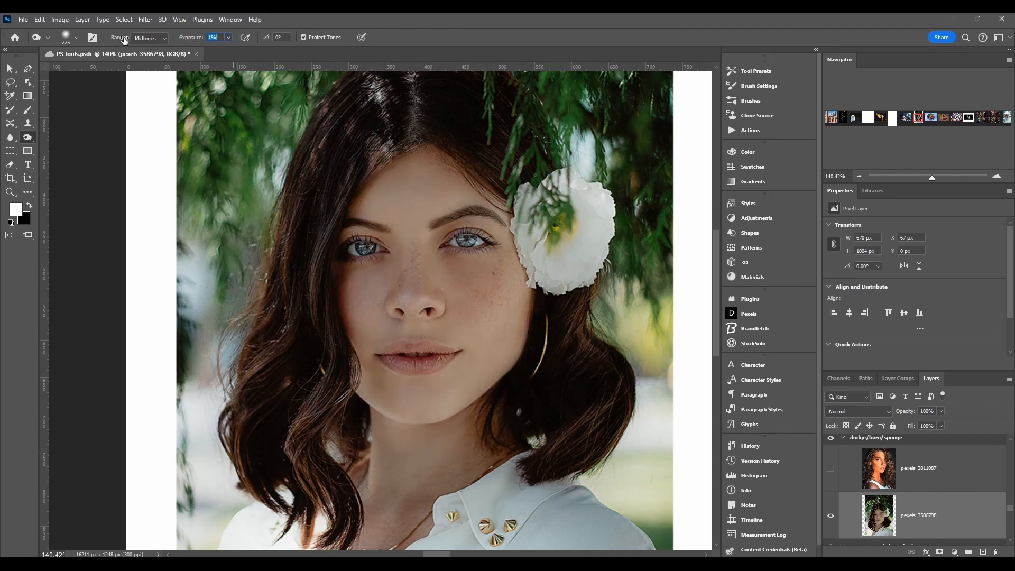
Burn the face's midtones at 1% exposure and set the exposure back to 50%.
{"action": "mouse_move", "coordinate": [346, 154]}
{"action": "left_mouse_down"}
{"action": "mouse_move", "coordinate": [375, 193]}
{"action": "mouse_move", "coordinate": [530, 214]}
{"action": "mouse_move", "coordinate": [459, 310]}
{"action": "mouse_move", "coordinate": [401, 350]}
{"action": "mouse_move", "coordinate": [443, 202]}
{"action": "mouse_move", "coordinate": [443, 273]}
{"action": "mouse_move", "coordinate": [496, 316]}
{"action": "left_mouse_up"}
{"action": "mouse_move", "coordinate": [452, 247]}
{"action": "left_mouse_down"}
{"action": "mouse_move", "coordinate": [409, 207]}
{"action": "mouse_move", "coordinate": [367, 235]}
{"action": "mouse_move", "coordinate": [468, 347]}
{"action": "mouse_move", "coordinate": [489, 326]}
{"action": "mouse_move", "coordinate": [433, 376]}
{"action": "mouse_move", "coordinate": [369, 336]}
{"action": "mouse_move", "coordinate": [373, 163]}
{"action": "mouse_move", "coordinate": [385, 344]}
{"action": "mouse_move", "coordinate": [499, 325]}
{"action": "mouse_move", "coordinate": [471, 209]}
{"action": "mouse_move", "coordinate": [422, 174]}
{"action": "left_mouse_up"}
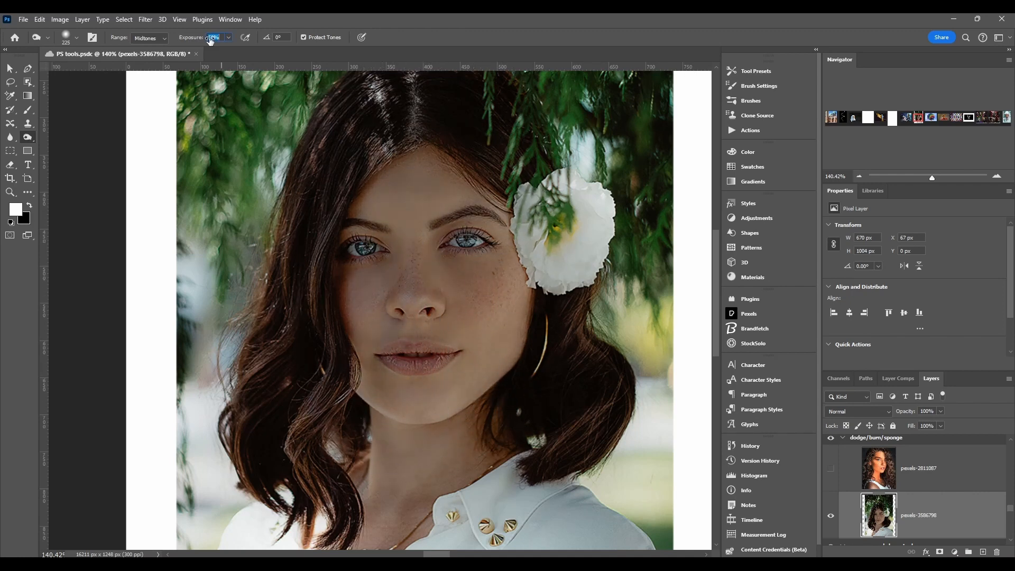
{"action": "left_click_drag", "start_coordinate": [209, 40], "coordinate": [204, 39]}
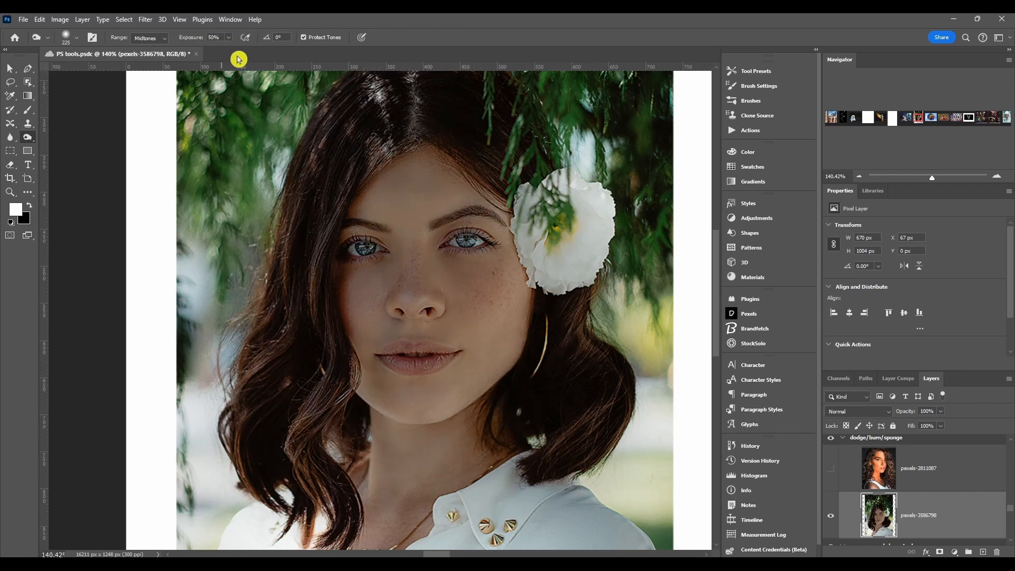